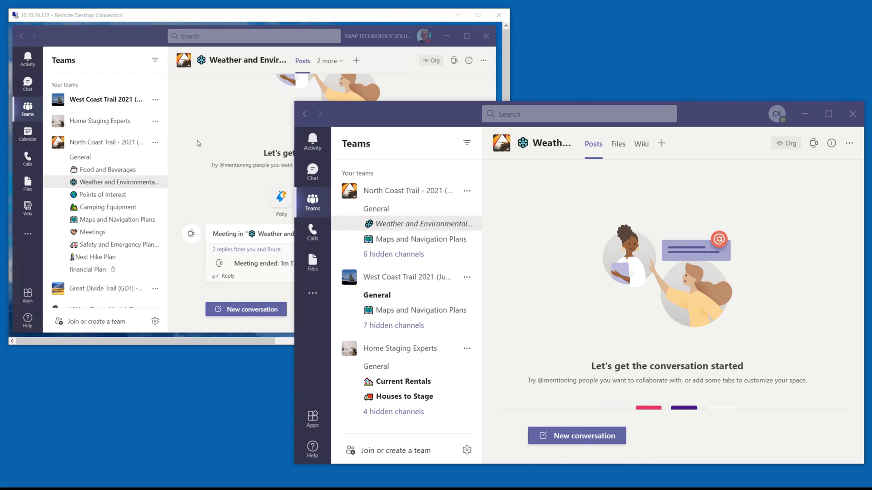
- Start an instant meeting in the Weather and Environmental Conditions channel and join it with computer audio
{"action": "left_click", "coordinate": [207, 128]}
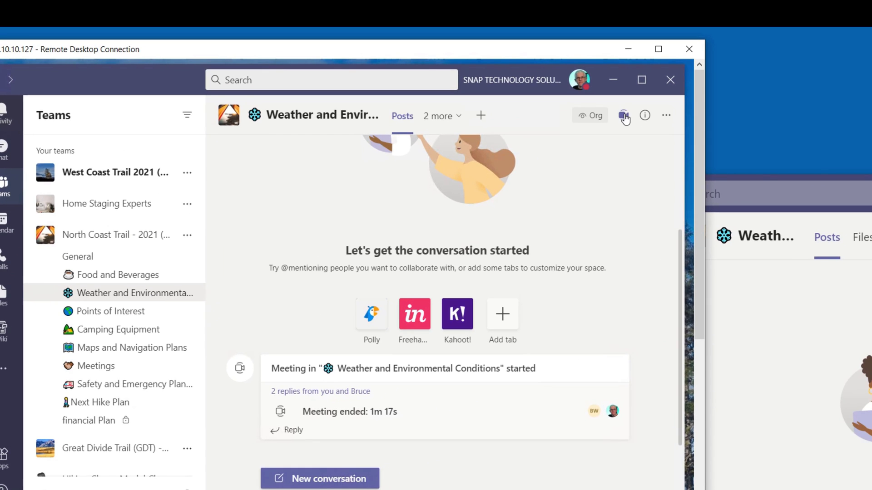
{"action": "left_click", "coordinate": [624, 117]}
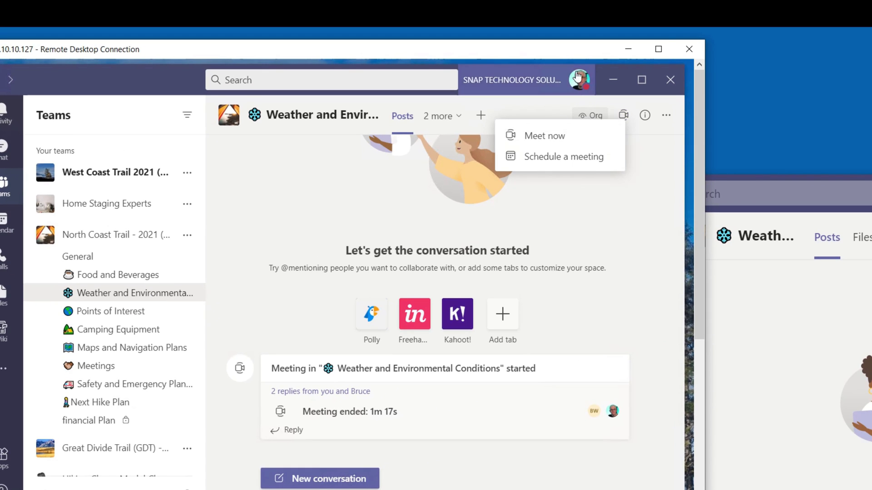
{"action": "left_click", "coordinate": [550, 142]}
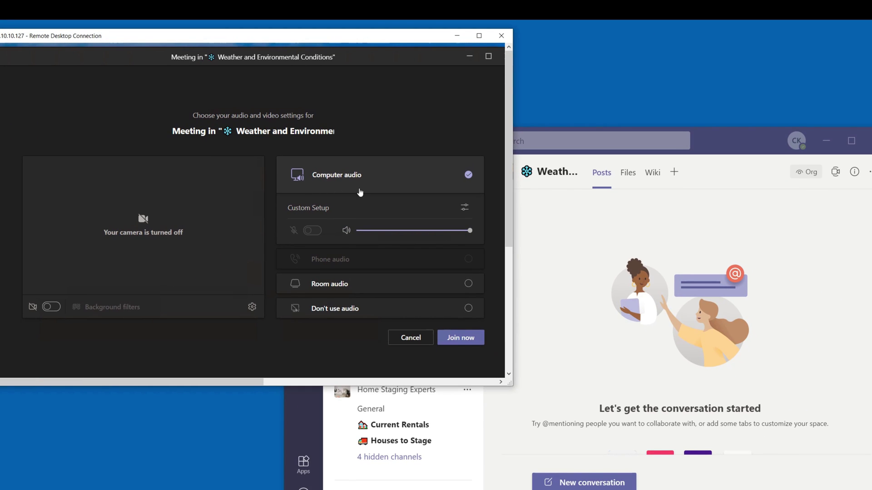
{"action": "left_click", "coordinate": [452, 338]}
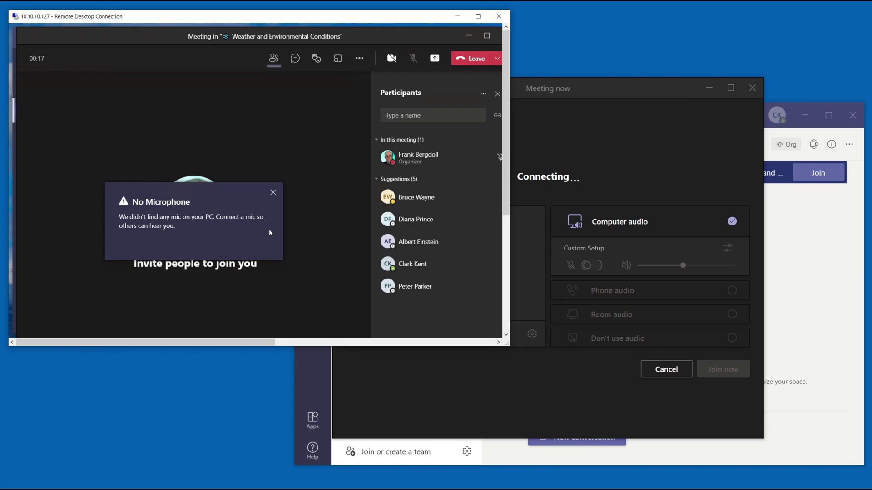
- Dismiss the missing-microphone notice in the organizer's meeting and move the other participant's meeting window further aside
{"action": "left_click", "coordinate": [272, 192]}
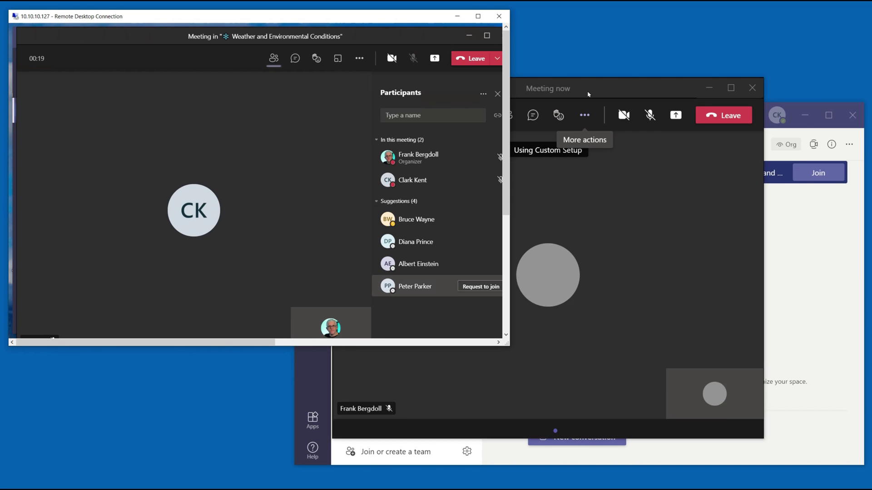
{"action": "left_click", "coordinate": [637, 91]}
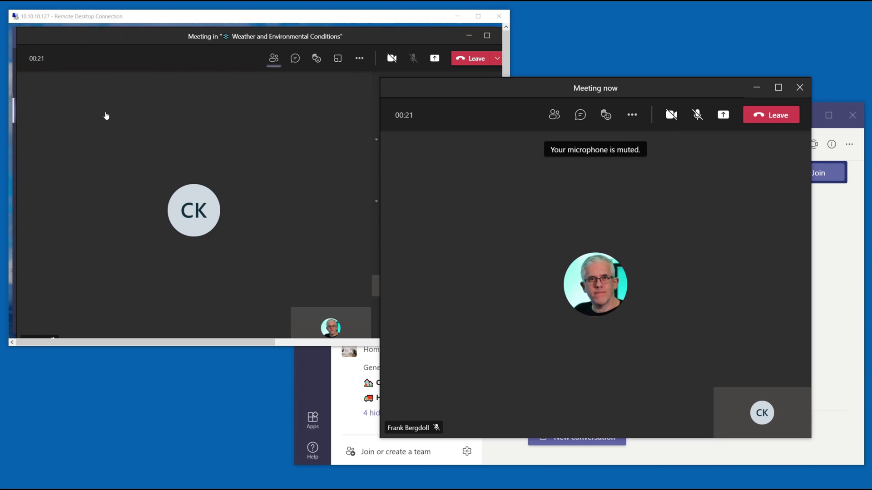
{"action": "left_click", "coordinate": [261, 168]}
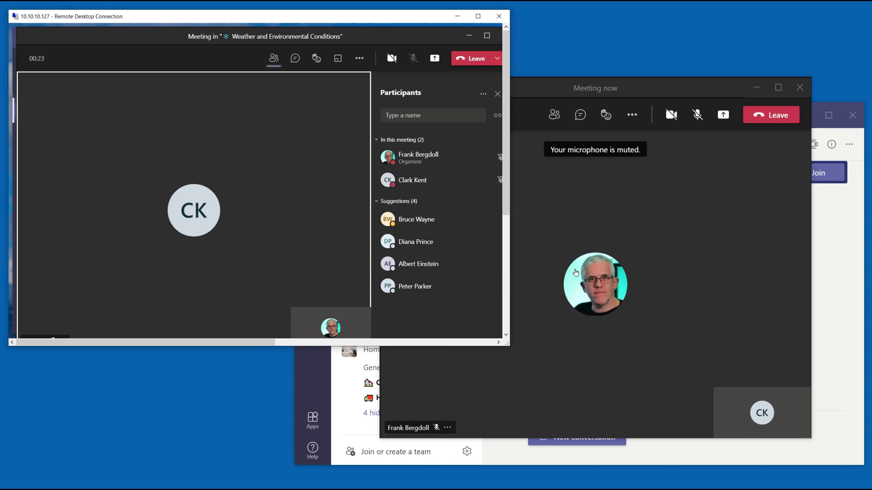
{"action": "left_click", "coordinate": [654, 228]}
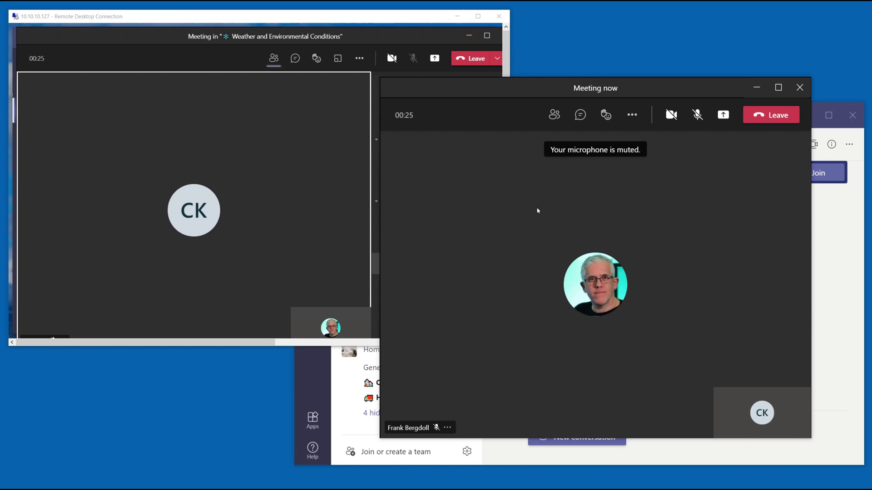
{"action": "left_click", "coordinate": [254, 200]}
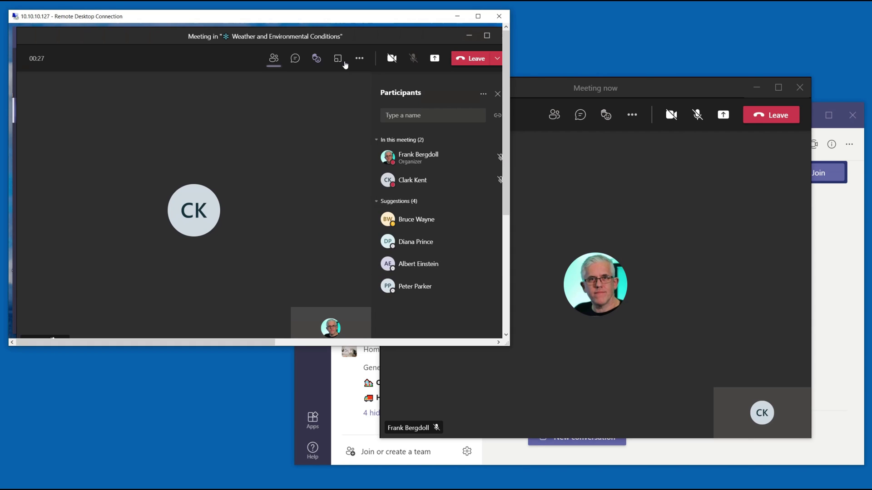
- Show the meeting chat in both participants' meeting windows, enlarging the remote desktop window to fit the organizer's chat
{"action": "left_click", "coordinate": [295, 59]}
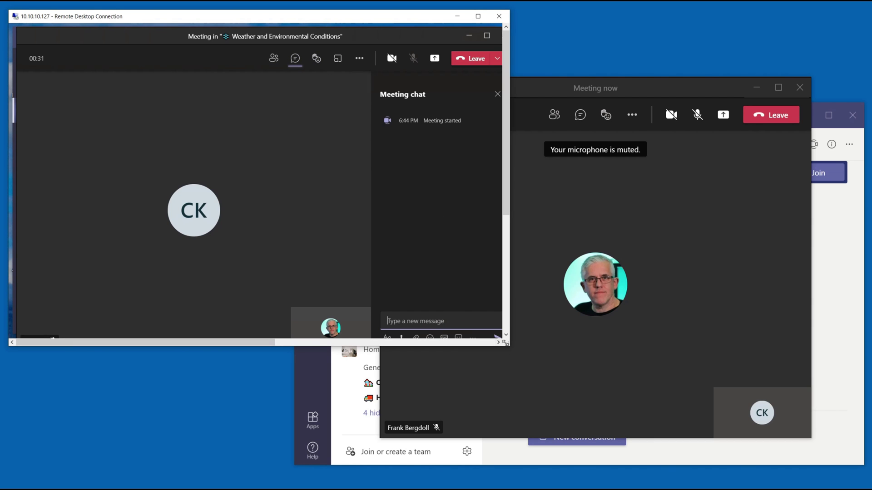
{"action": "left_click_drag", "start_coordinate": [506, 342], "coordinate": [523, 362]}
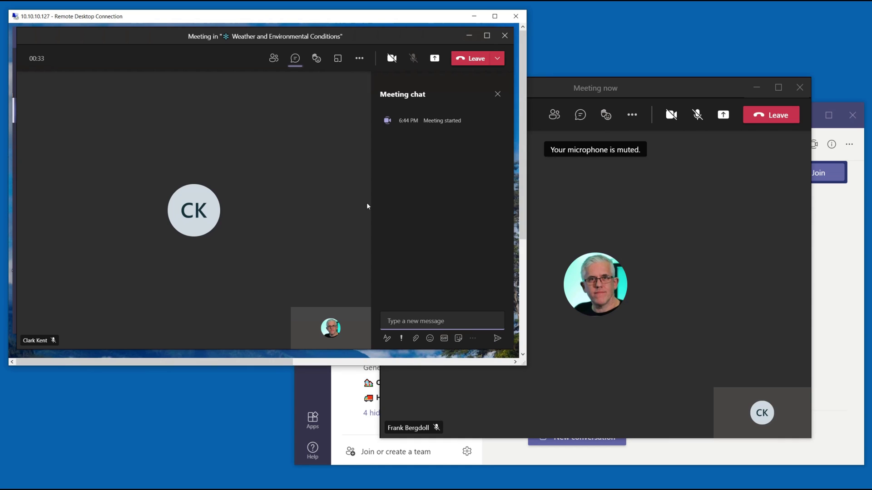
{"action": "left_click", "coordinate": [599, 381]}
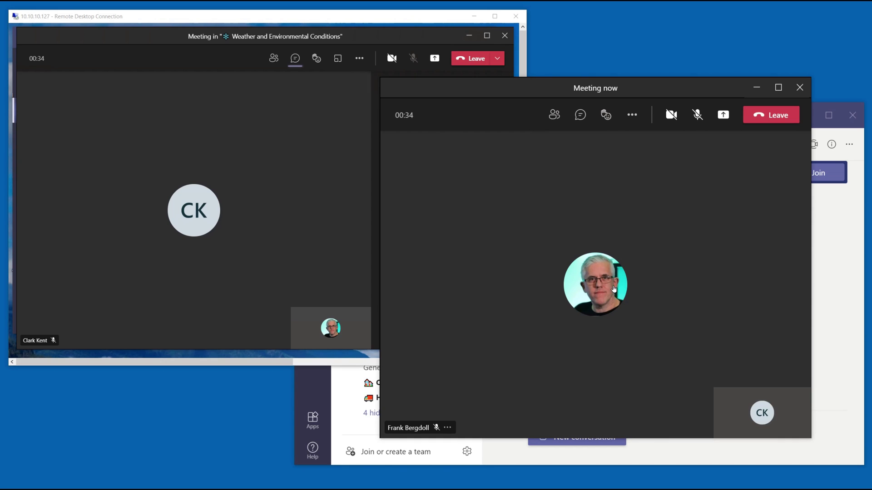
{"action": "left_click", "coordinate": [580, 115]}
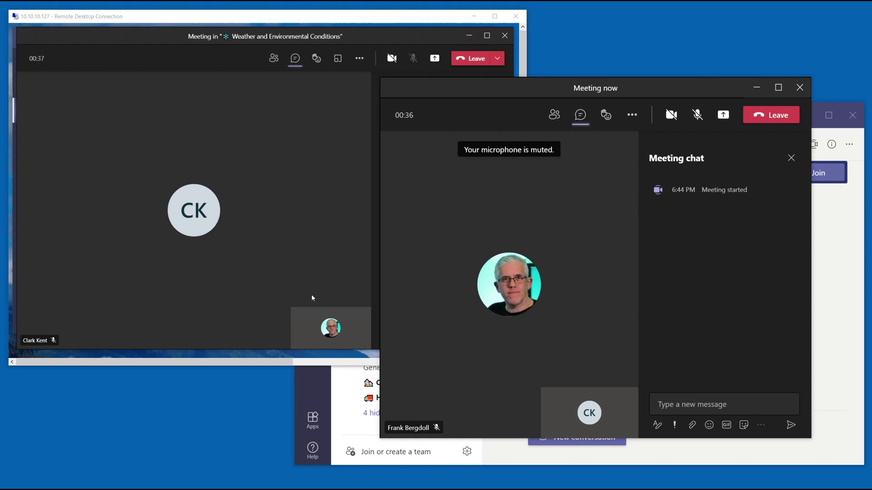
- Send "Hello" in the organizer's meeting chat and reply "Hello Back" from the other participant's meeting chat
{"action": "left_click", "coordinate": [274, 220]}
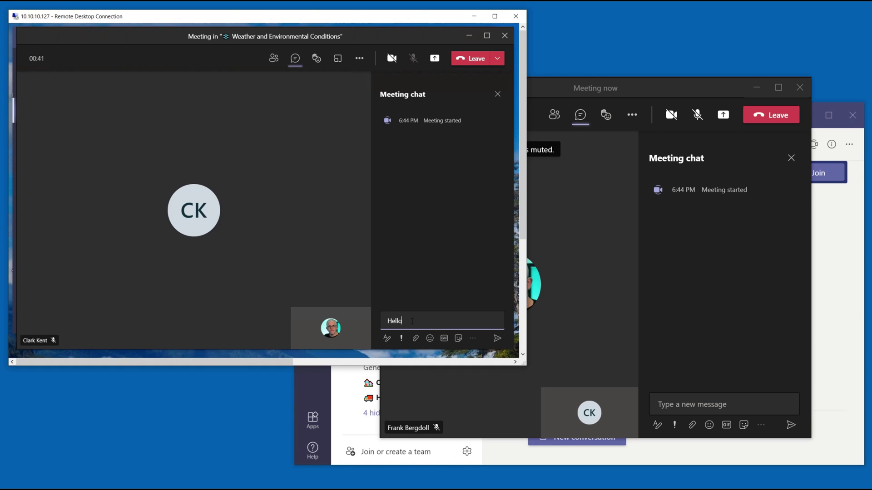
{"action": "key", "text": "Return"}
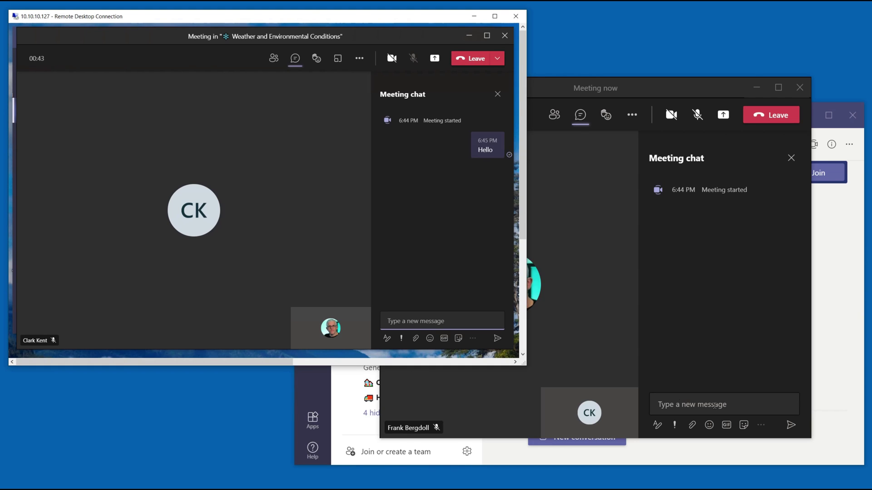
{"action": "left_click", "coordinate": [718, 400]}
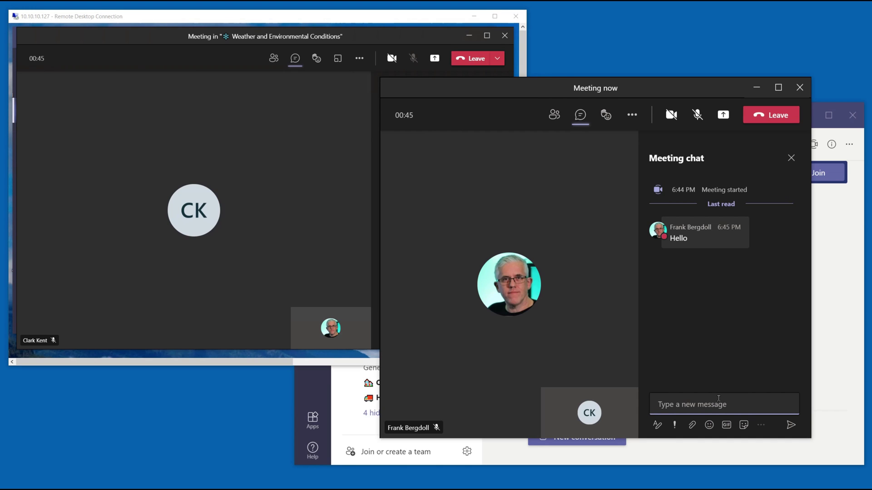
{"action": "type", "text": "Hello Back"}
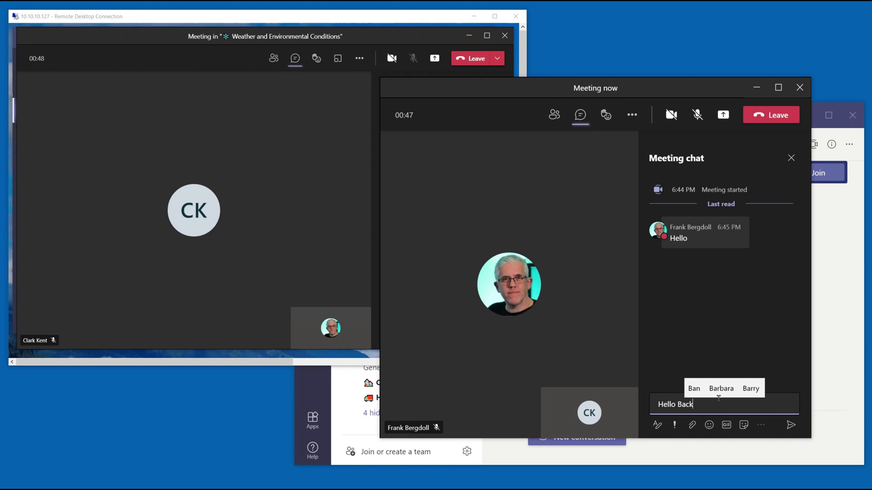
{"action": "key", "text": "Return"}
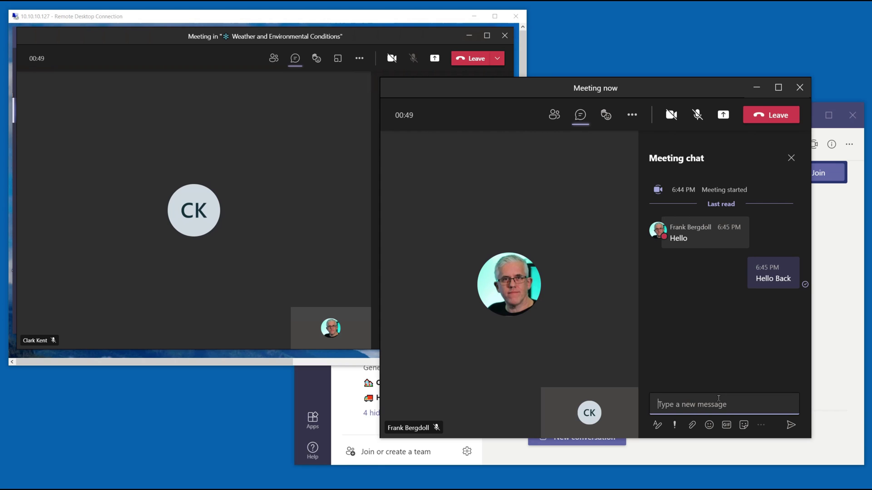
- Leave the channel meeting in both the organizer's and the other participant's meeting windows
{"action": "left_click", "coordinate": [267, 185]}
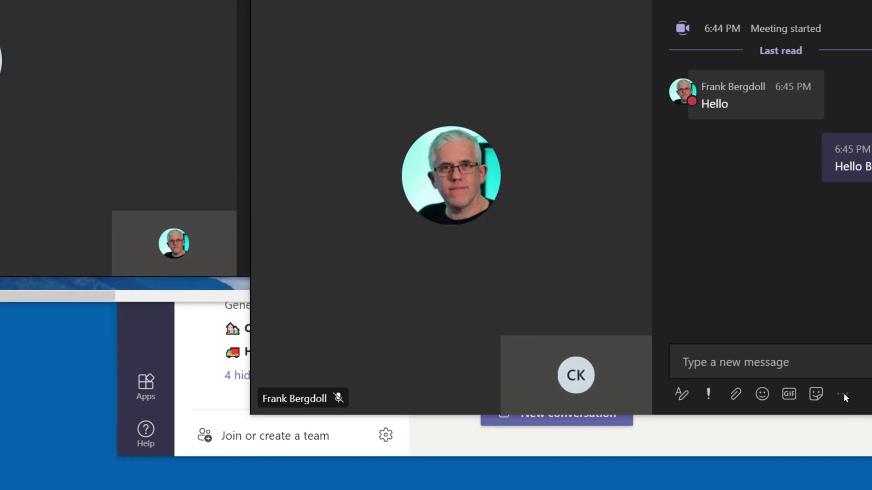
{"action": "left_click", "coordinate": [334, 214]}
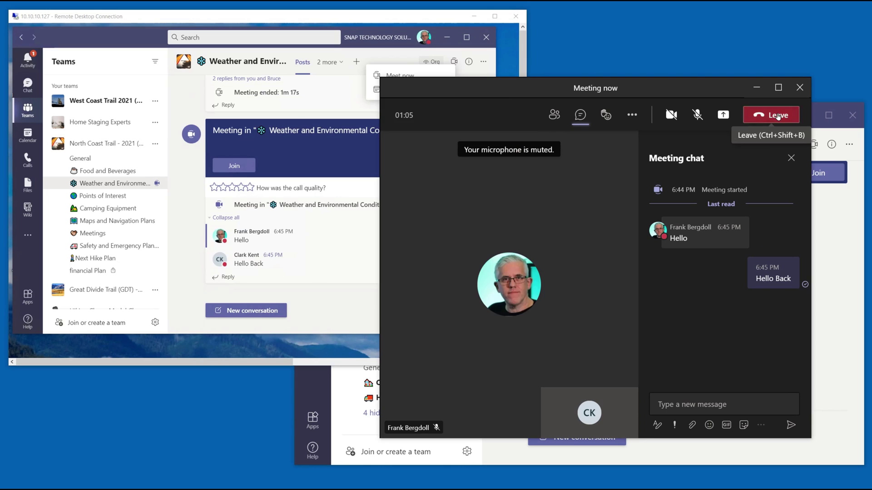
{"action": "left_click", "coordinate": [779, 113]}
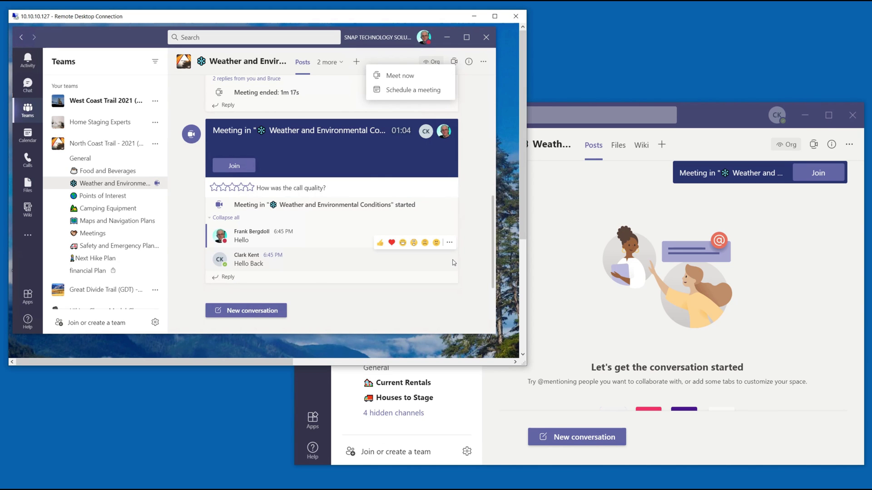
- Start an audio call from the one-to-one chat in the remote session and answer it on the other account with audio
{"action": "left_click", "coordinate": [28, 85]}
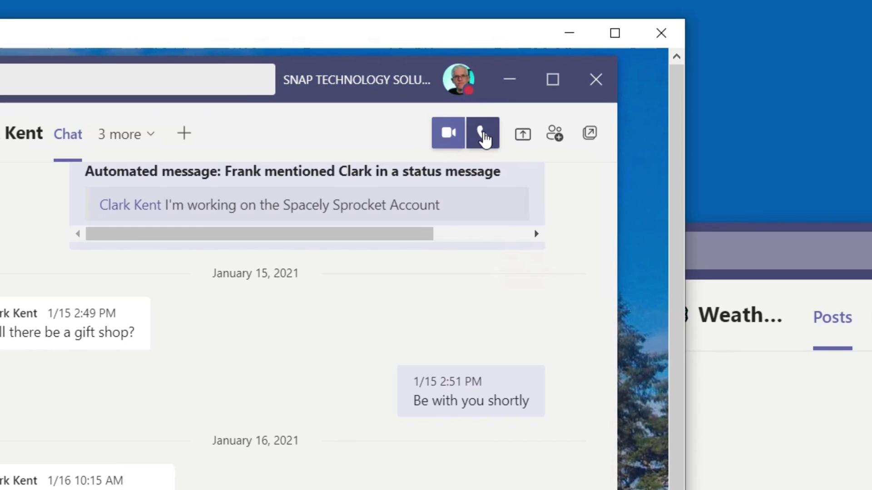
{"action": "left_click", "coordinate": [483, 136]}
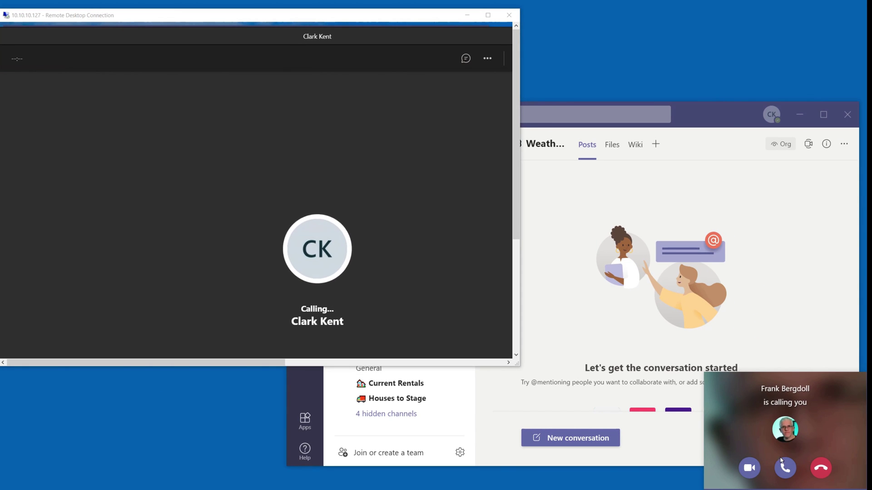
{"action": "left_click", "coordinate": [785, 468]}
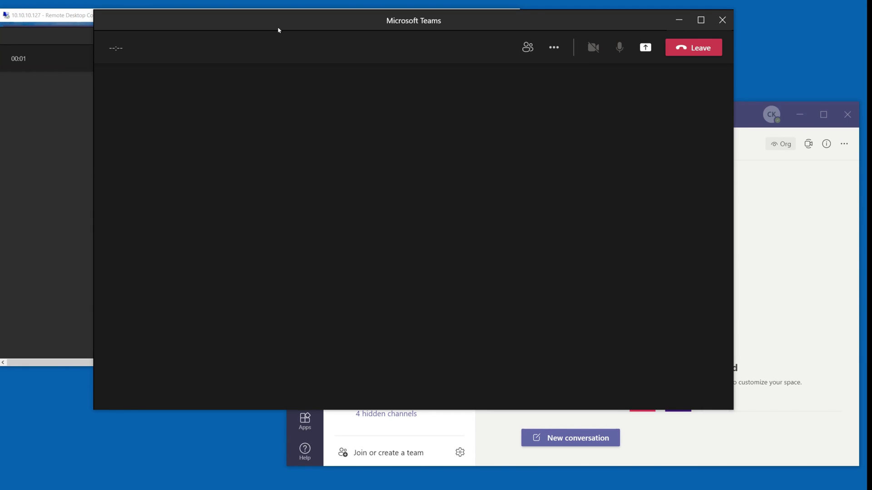
- Shrink the answering participant's call window and reposition it beside the caller's remote desktop window
{"action": "left_click_drag", "start_coordinate": [278, 27], "coordinate": [394, 79]}
{"action": "left_click", "coordinate": [723, 100]}
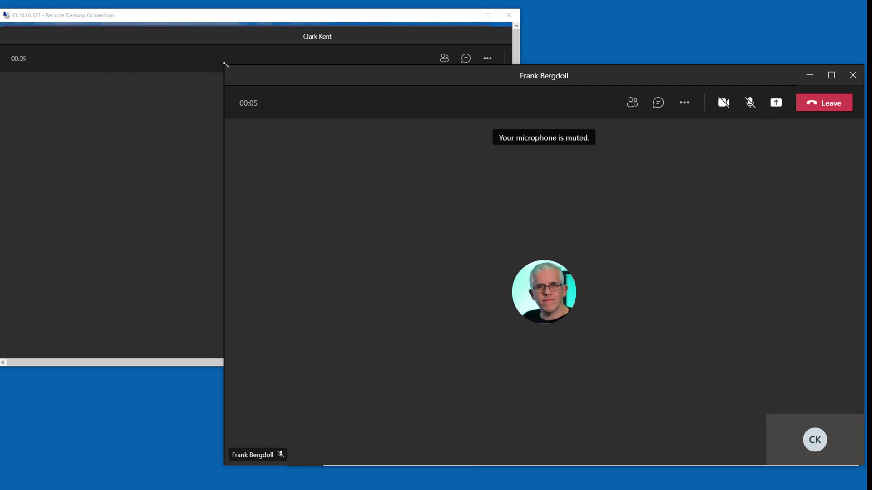
{"action": "left_click_drag", "start_coordinate": [226, 65], "coordinate": [454, 136]}
{"action": "left_click_drag", "start_coordinate": [495, 117], "coordinate": [467, 93]}
- Dismiss the missing-microphone notice on the caller's side and resize the caller's call window to fit inside the remote desktop
{"action": "left_click", "coordinate": [330, 211]}
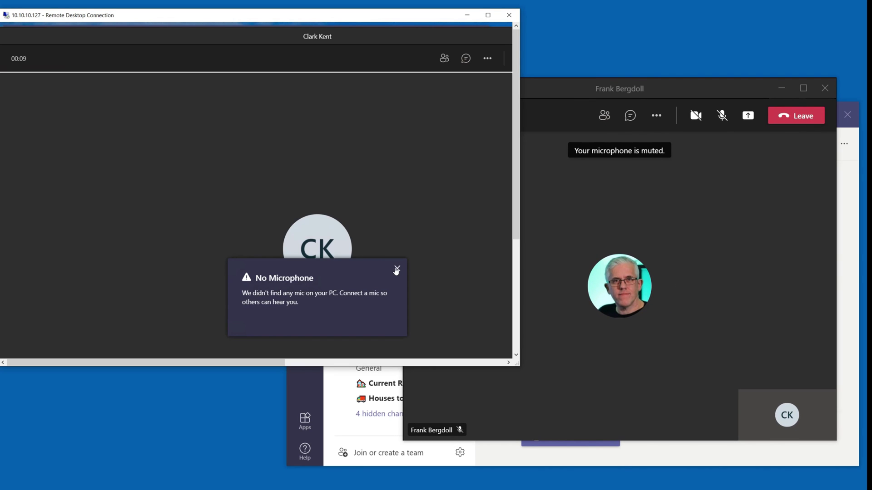
{"action": "left_click", "coordinate": [396, 269]}
{"action": "left_click_drag", "start_coordinate": [18, 39], "coordinate": [66, 49]}
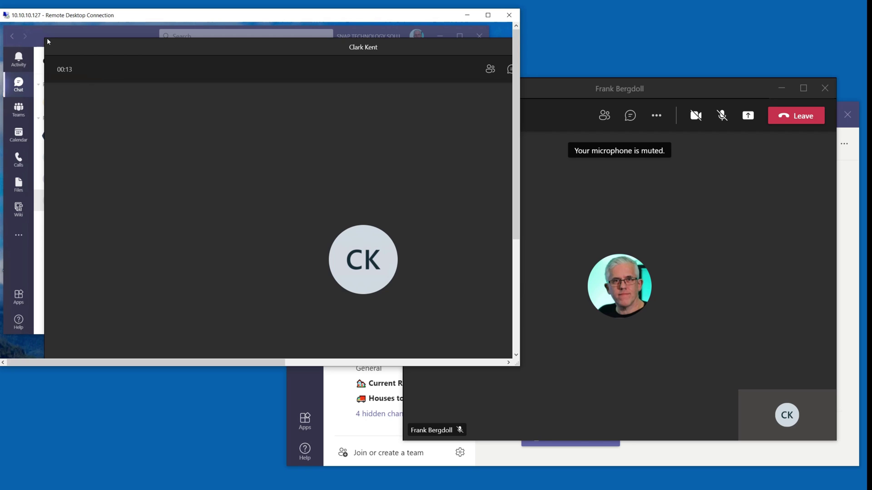
{"action": "left_click_drag", "start_coordinate": [81, 54], "coordinate": [56, 42]}
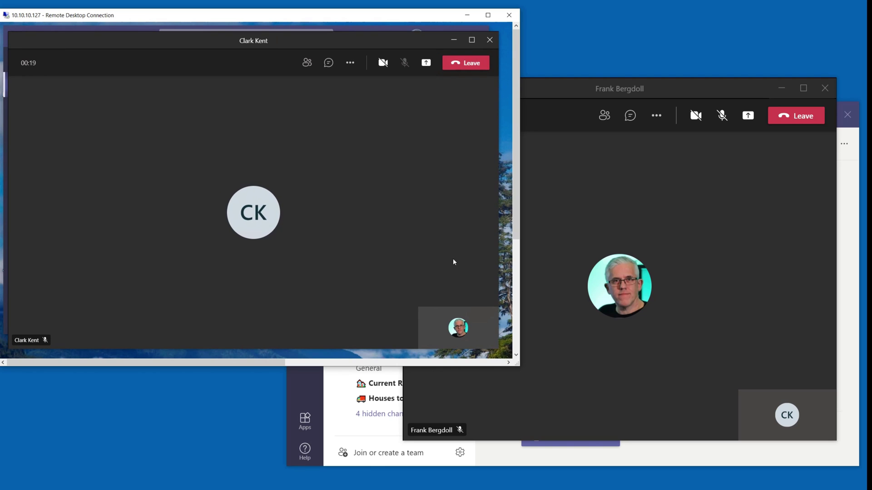
- Show the chat in both one-to-one call windows and return to the caller's window
{"action": "left_click", "coordinate": [329, 63]}
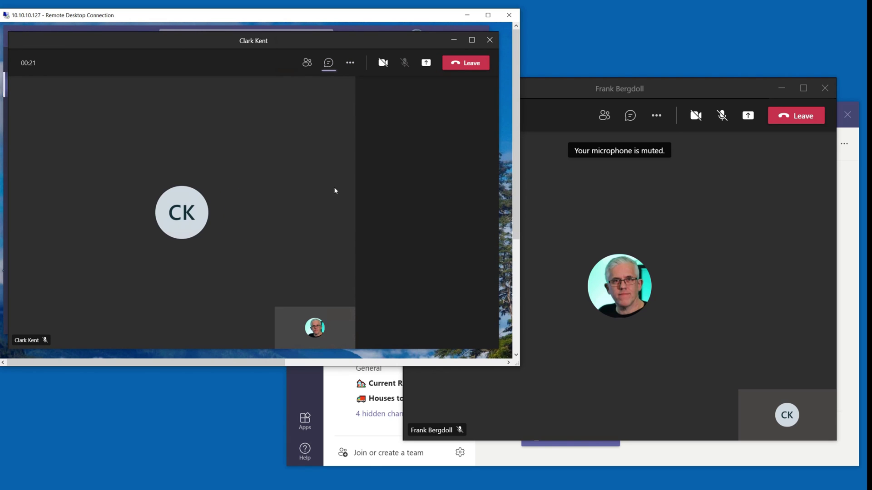
{"action": "left_click", "coordinate": [630, 115]}
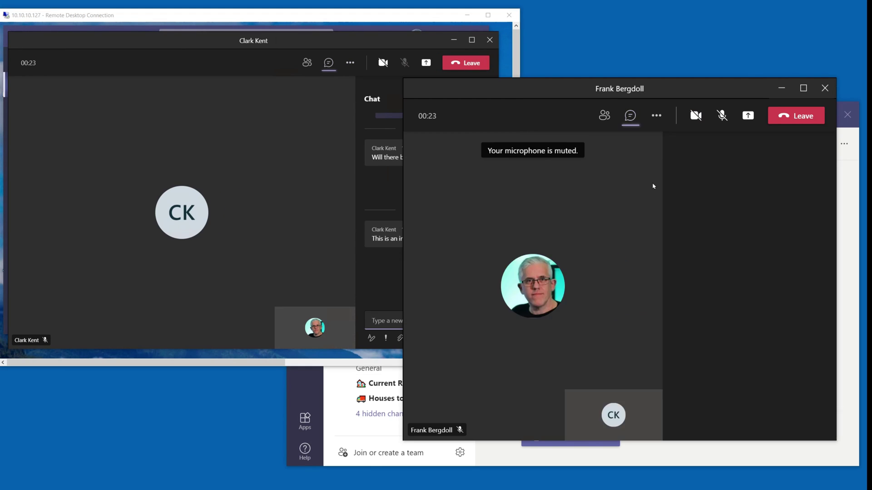
{"action": "left_click", "coordinate": [397, 189]}
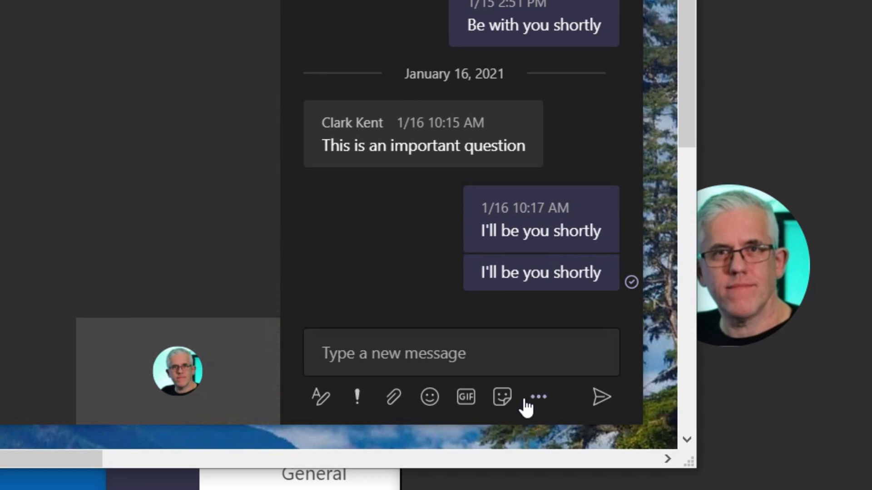
- Open the messaging extensions from the caller's chat and look through the available and suggested apps
{"action": "left_click", "coordinate": [539, 400]}
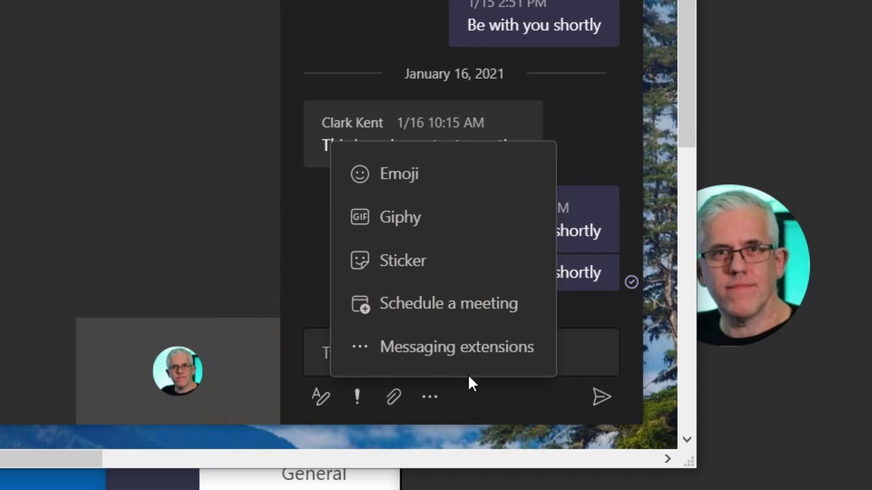
{"action": "left_click", "coordinate": [428, 348]}
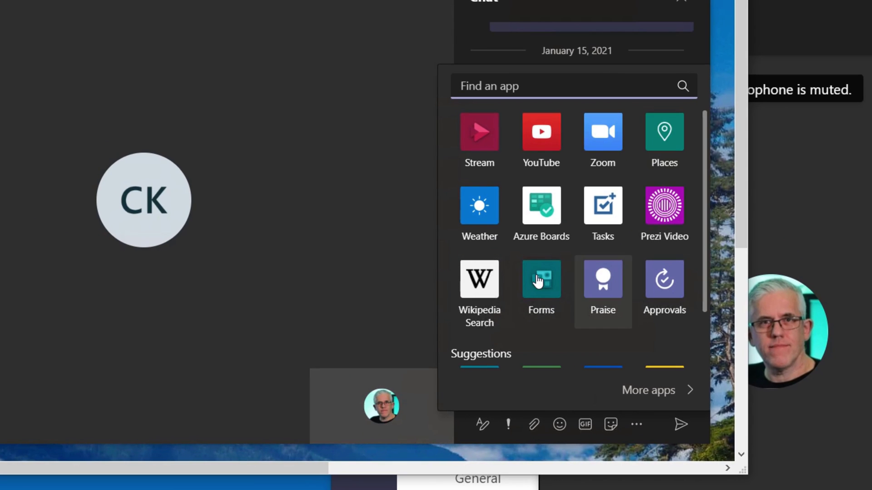
{"action": "scroll", "coordinate": [574, 264], "scroll_direction": "down", "scroll_amount": 2}
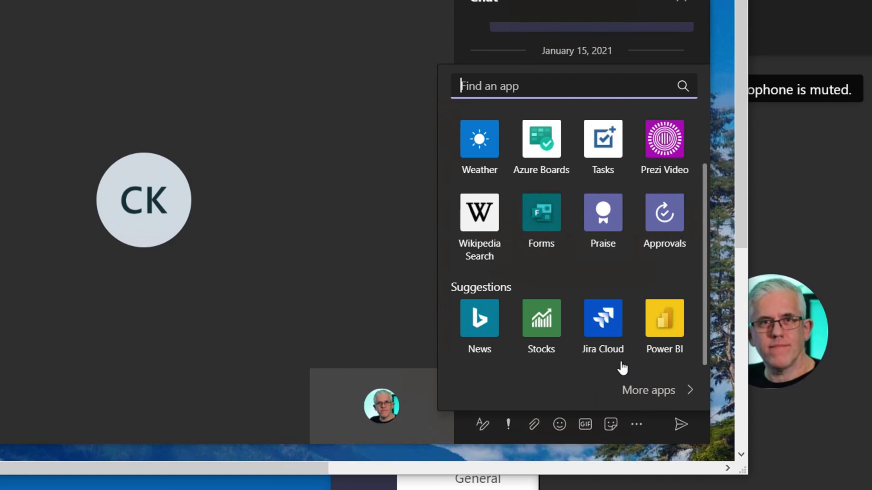
{"action": "scroll", "coordinate": [543, 268], "scroll_direction": "up", "scroll_amount": 2}
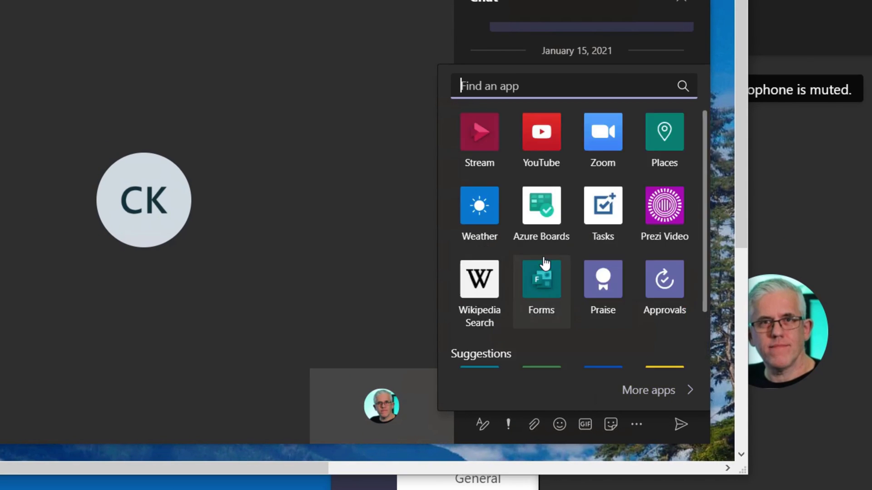
- Search the YouTube extension for "learning and technology with frank" and send the "How to run Windows Server on a Mac" video in the caller's chat
{"action": "left_click", "coordinate": [543, 134]}
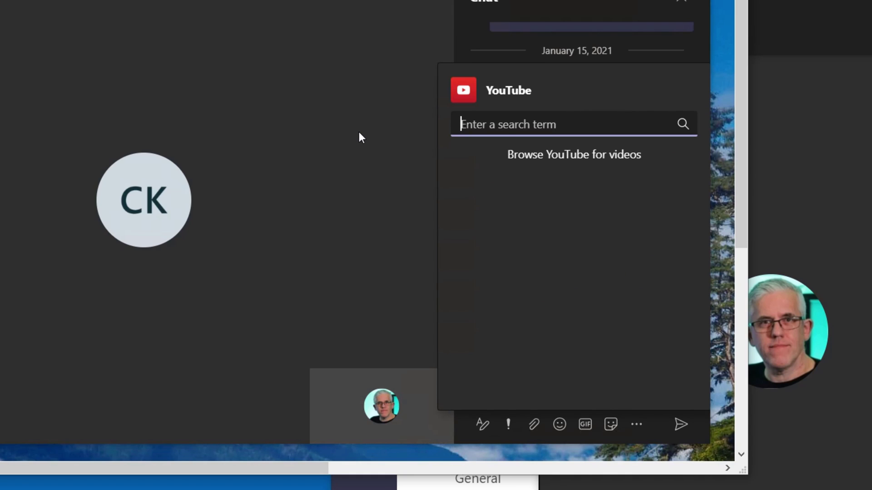
{"action": "type", "text": "lear"}
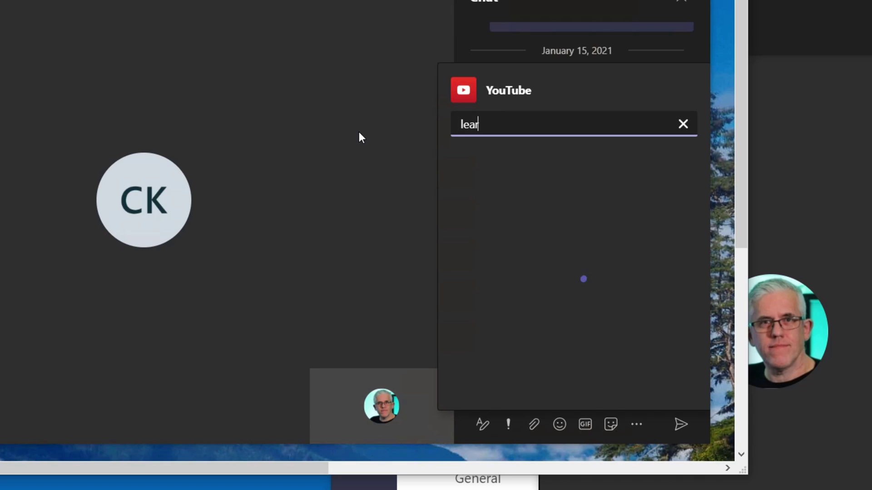
{"action": "type", "text": "ning and"}
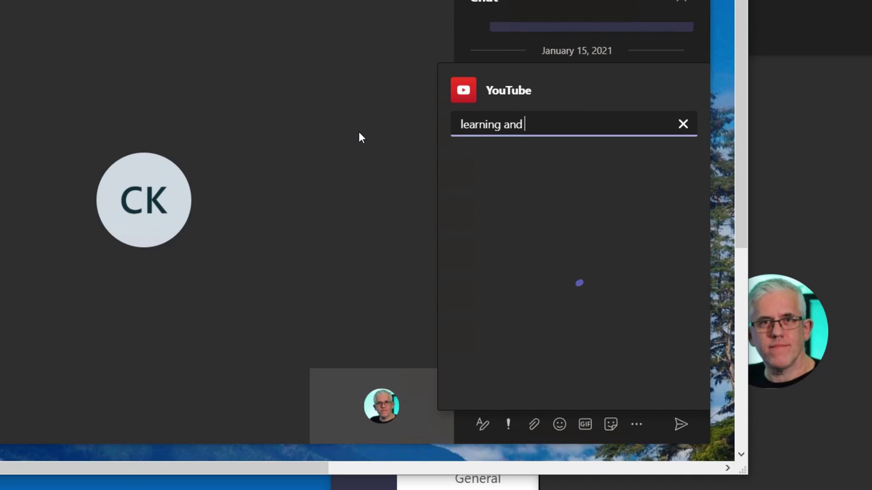
{"action": "type", "text": "technology with frank"}
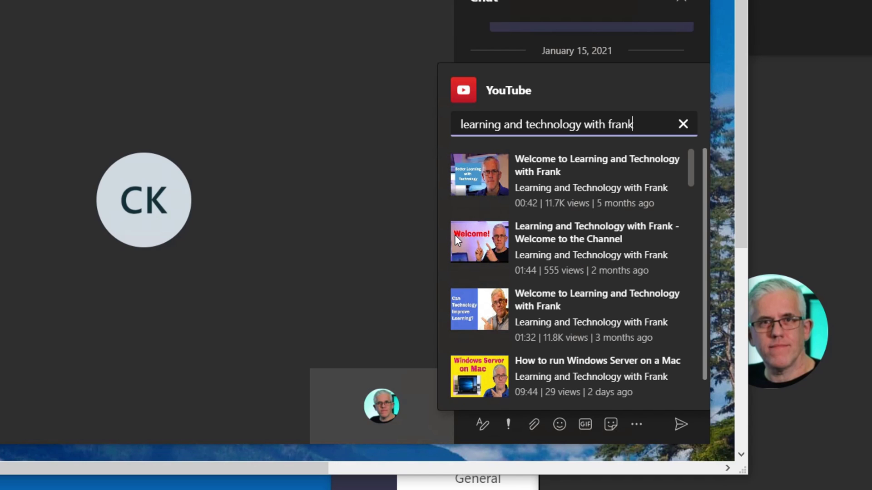
{"action": "left_click", "coordinate": [590, 369]}
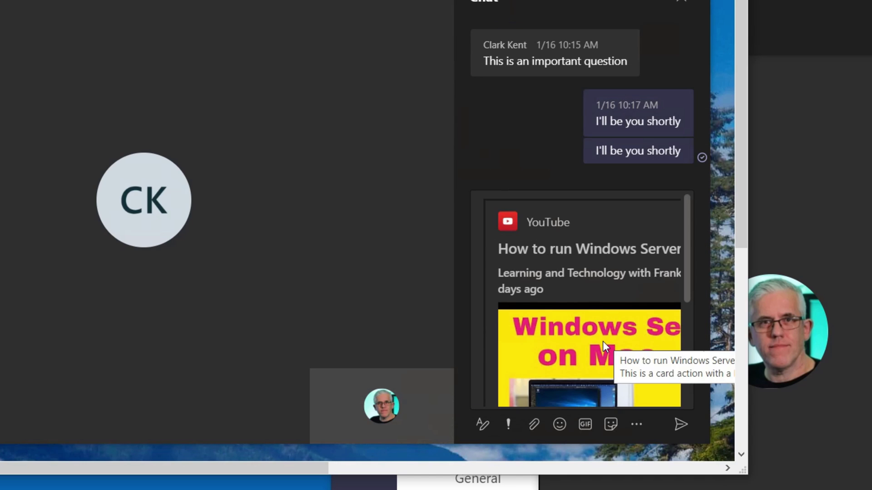
{"action": "left_click", "coordinate": [680, 424]}
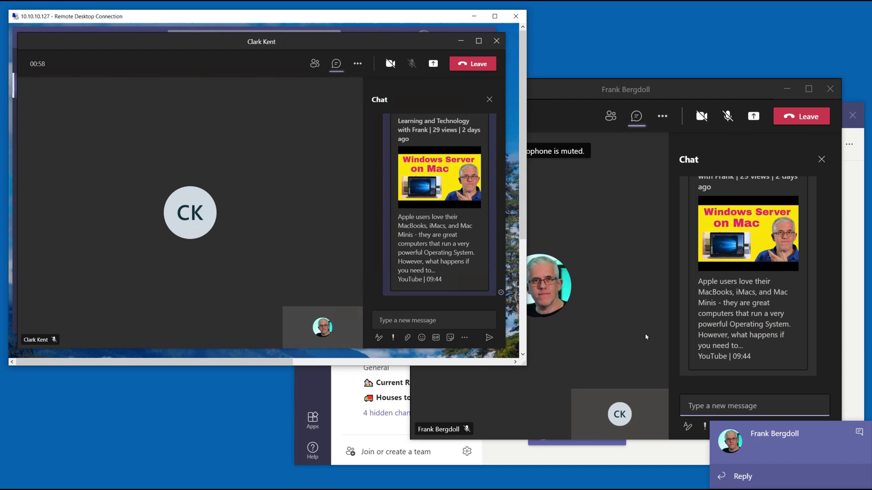
- Add the suggested YouTube messaging extension to the chat in the answering participant's call window
{"action": "left_click", "coordinate": [647, 339]}
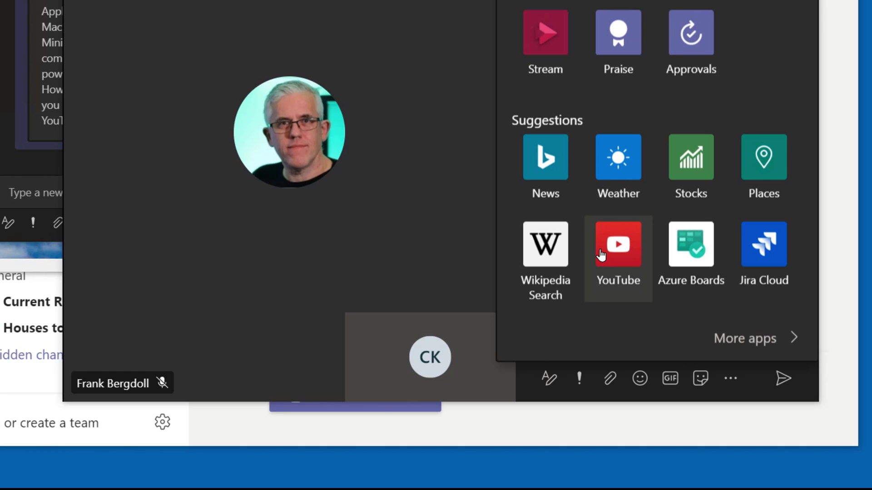
{"action": "left_click", "coordinate": [624, 254]}
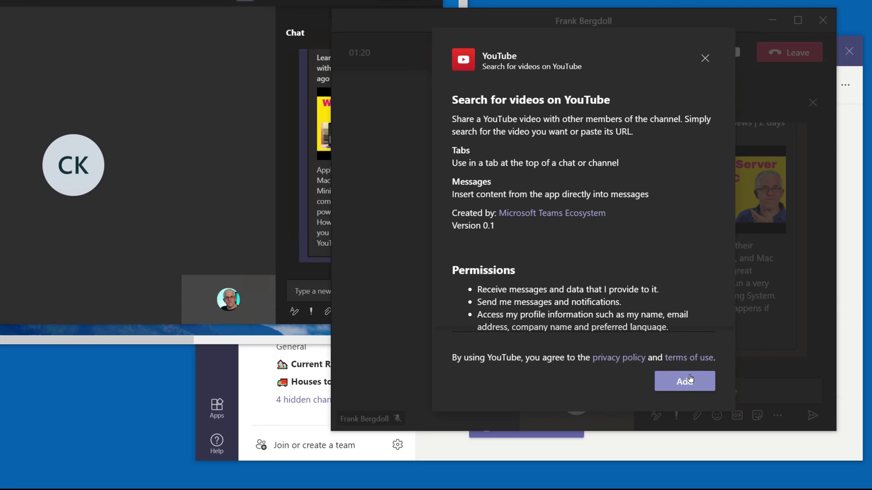
{"action": "left_click", "coordinate": [591, 327]}
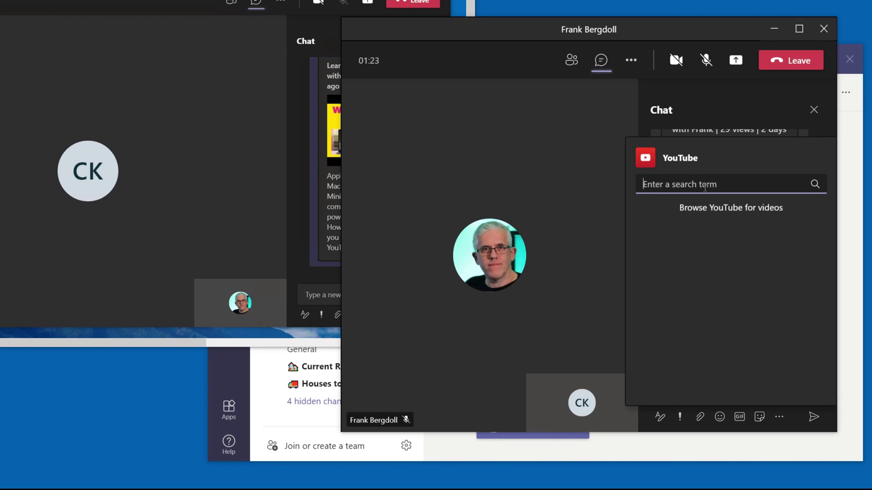
- Search YouTube for "learning and technology with frank" and send the "Welcome to the Channel" video from the answering participant's chat
{"action": "type", "text": "learnin"}
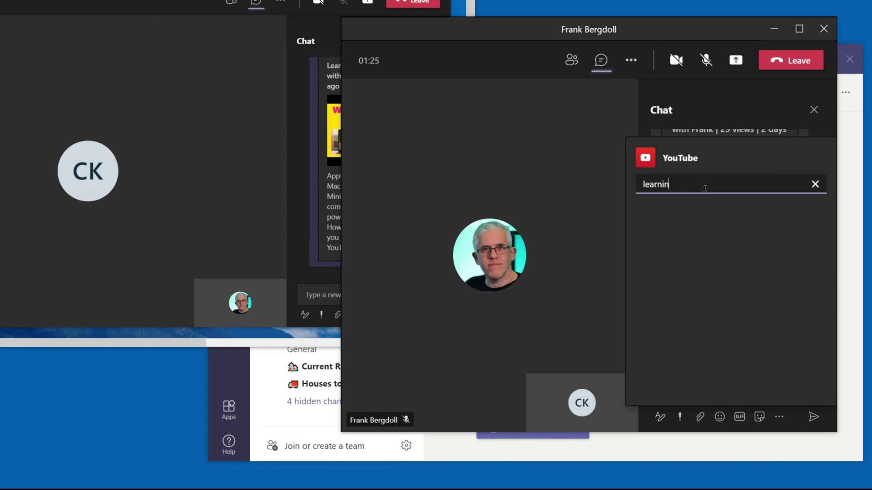
{"action": "type", "text": "g and techn"}
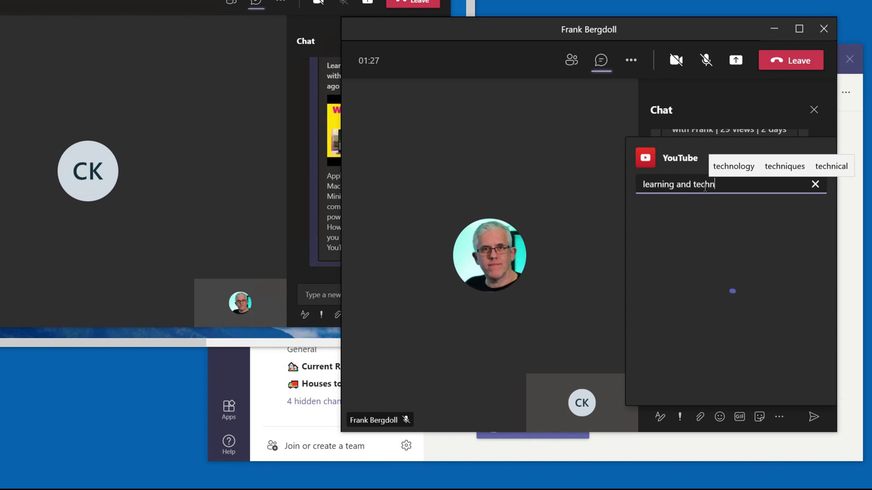
{"action": "type", "text": "ology with frank"}
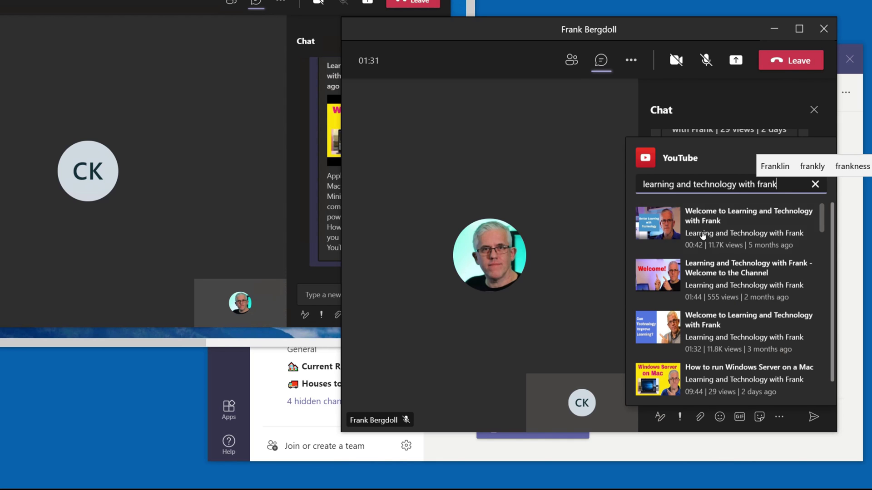
{"action": "left_click", "coordinate": [649, 277]}
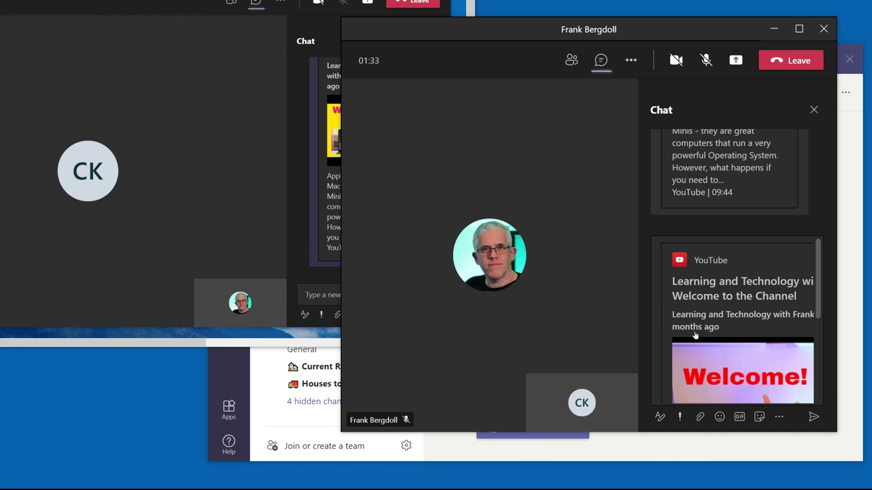
{"action": "key", "text": "Return"}
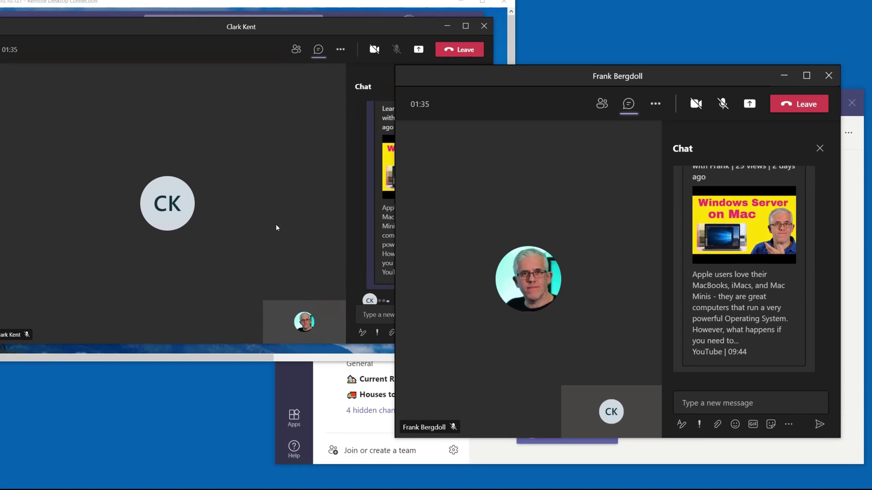
- Find a third participant by searching "bruce", add them to the call from the caller's window, and show the meeting chat there
{"action": "left_click", "coordinate": [190, 187]}
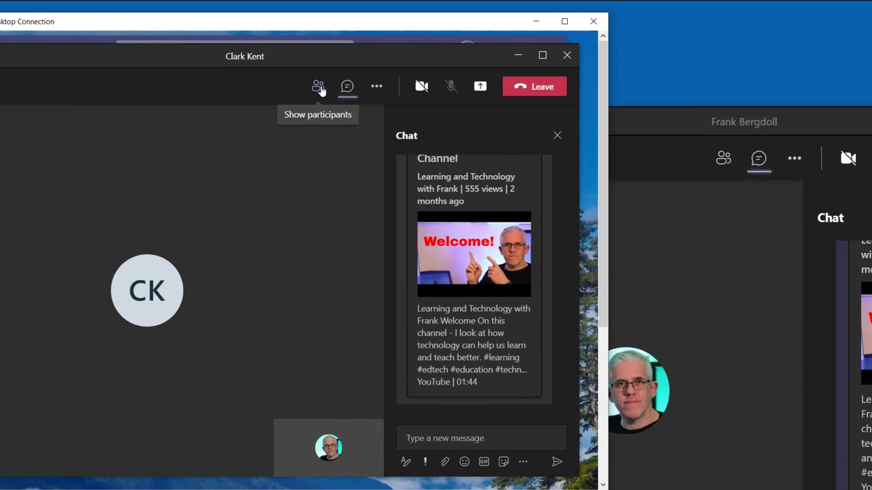
{"action": "left_click", "coordinate": [314, 64]}
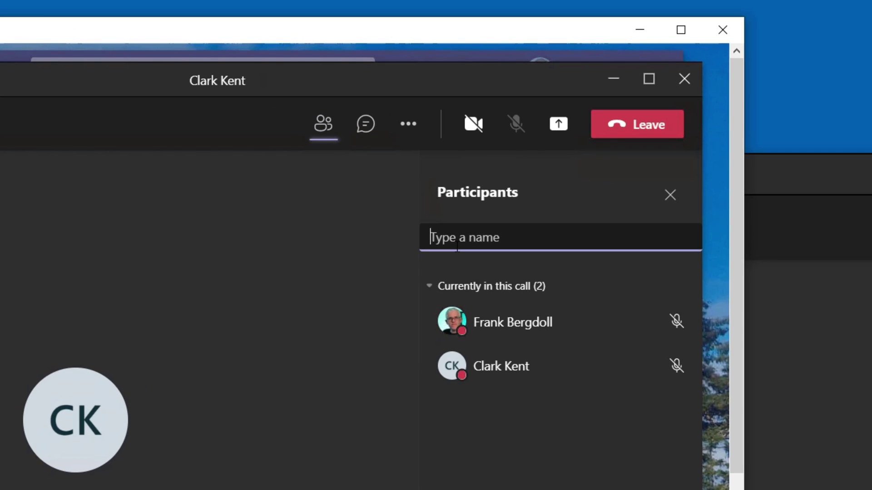
{"action": "type", "text": "bruce"}
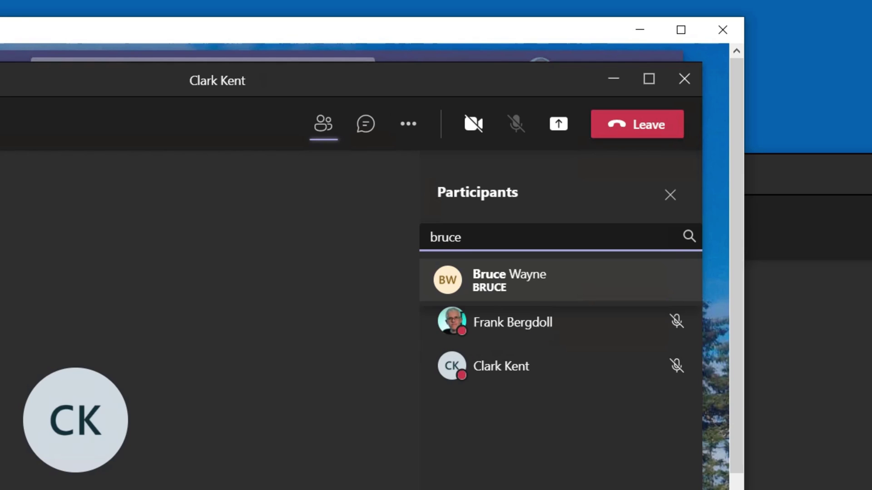
{"action": "left_click", "coordinate": [618, 280]}
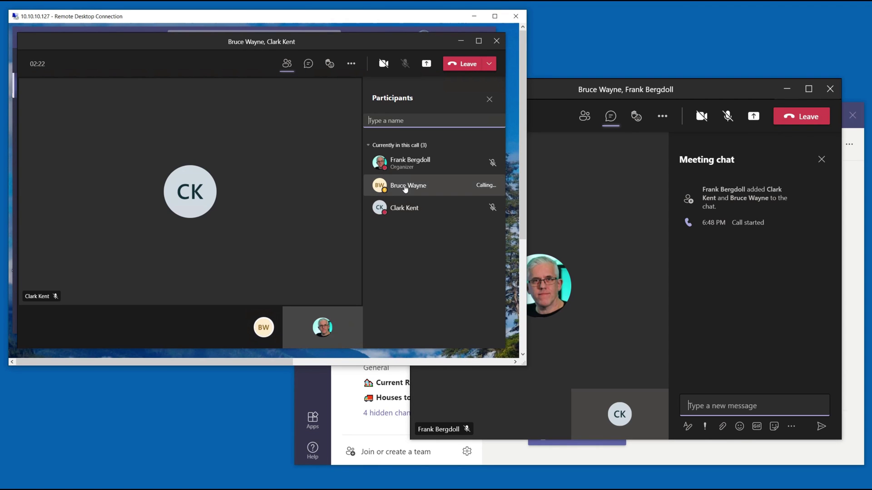
{"action": "left_click", "coordinate": [269, 192]}
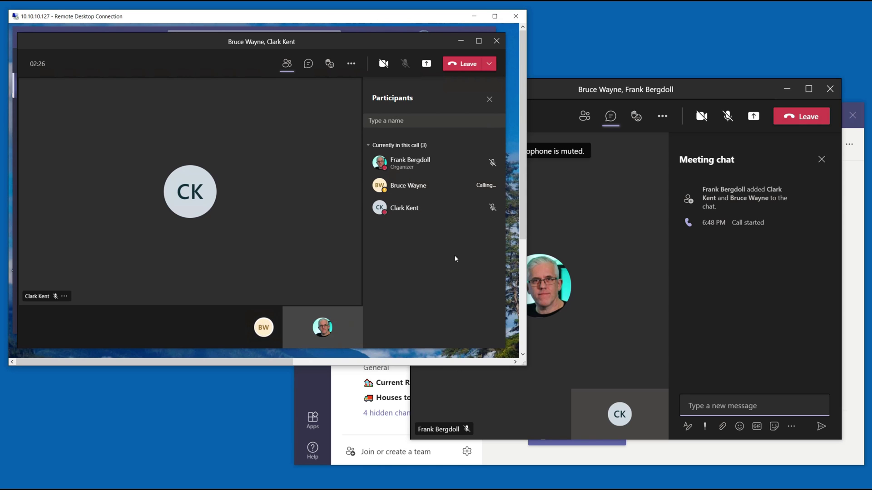
{"action": "left_click", "coordinate": [308, 64]}
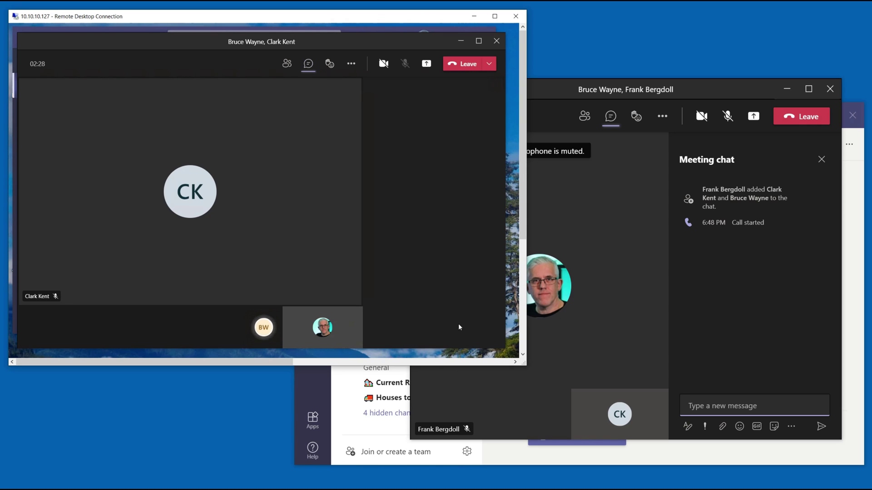